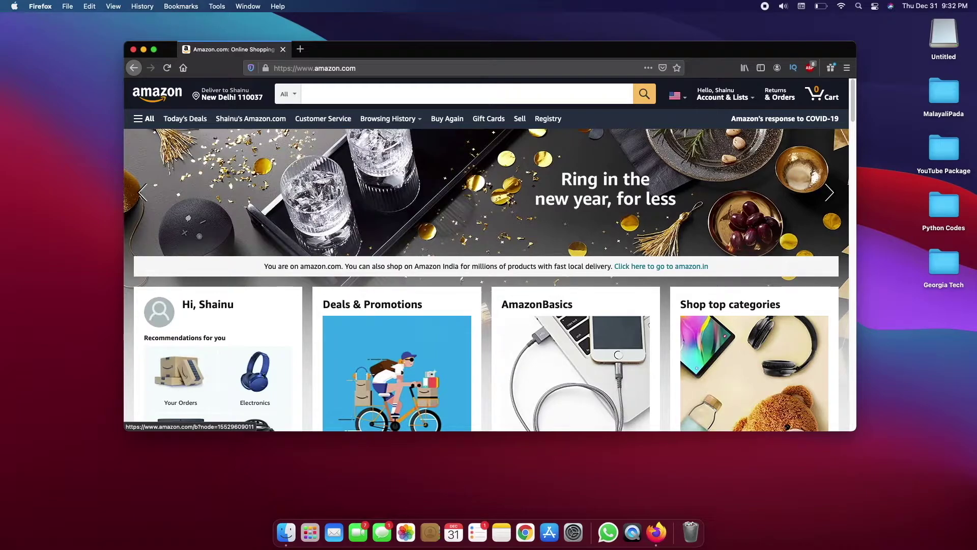
Step: Open a new private browsing window in Firefox
{"action": "key", "text": "super+shift+p"}
Step: Load amazon.in in the private window and start creating a new customer account
{"action": "type", "text": "amazon"}
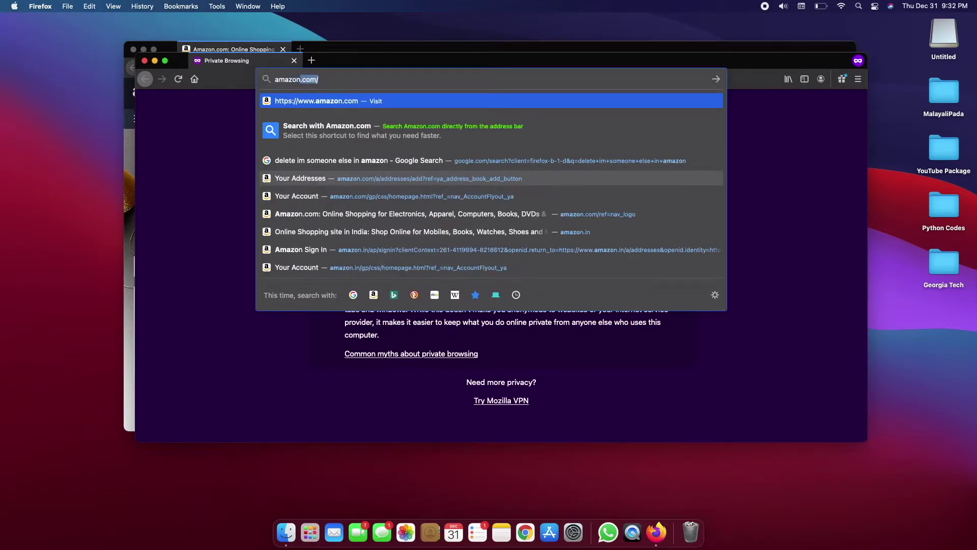
{"action": "type", "text": ".in"}
{"action": "key", "text": "Return"}
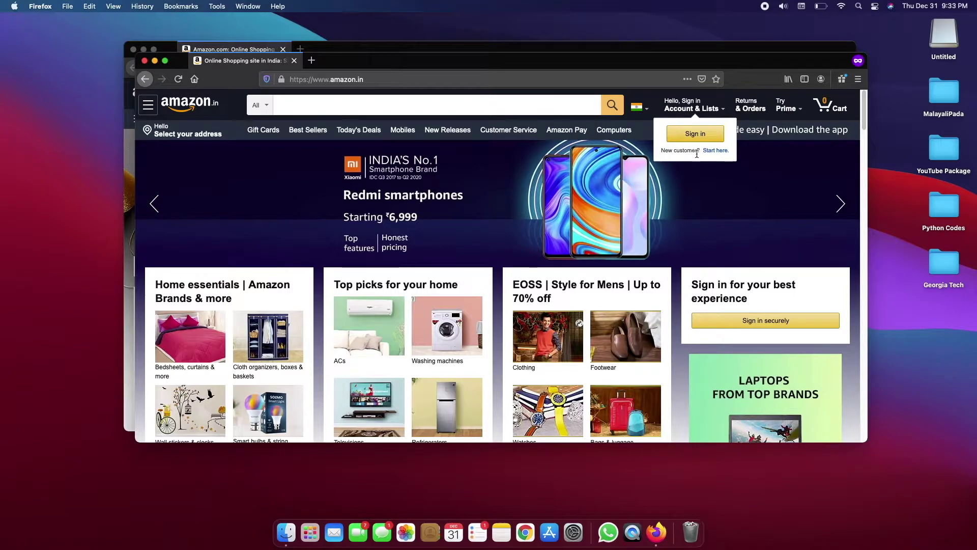
{"action": "left_click", "coordinate": [713, 151]}
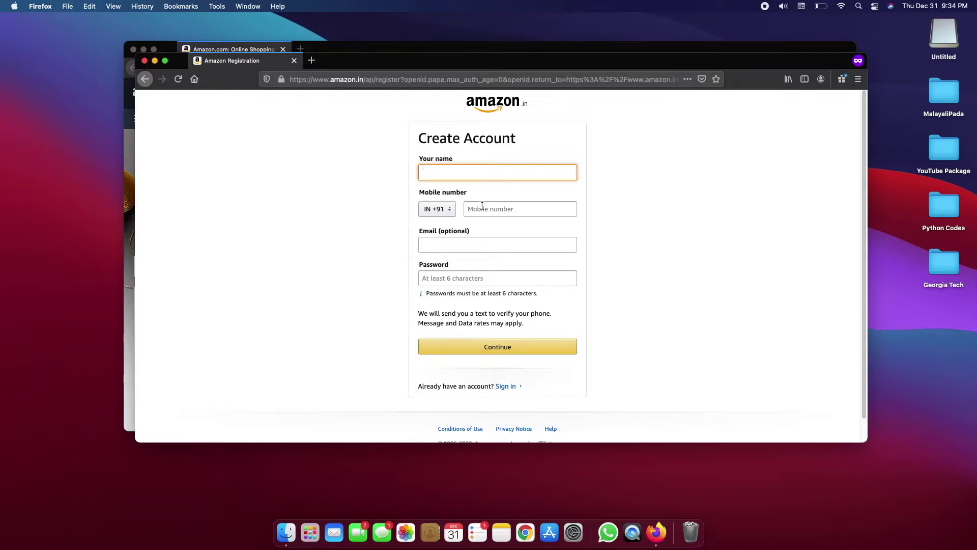
Step: Set the registration form's mobile country code to US +1
{"action": "left_click", "coordinate": [437, 209]}
{"action": "left_click", "coordinate": [448, 421]}
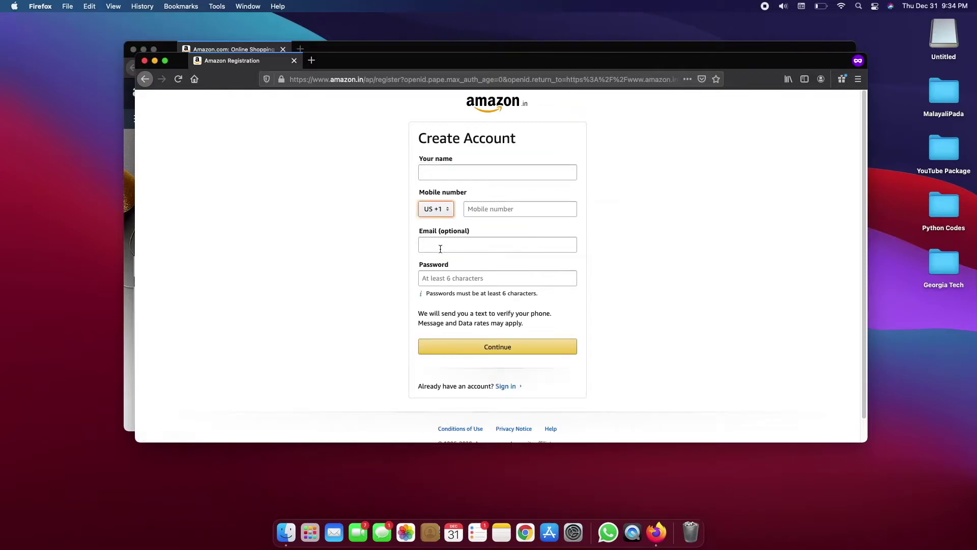
{"action": "left_click", "coordinate": [544, 234]}
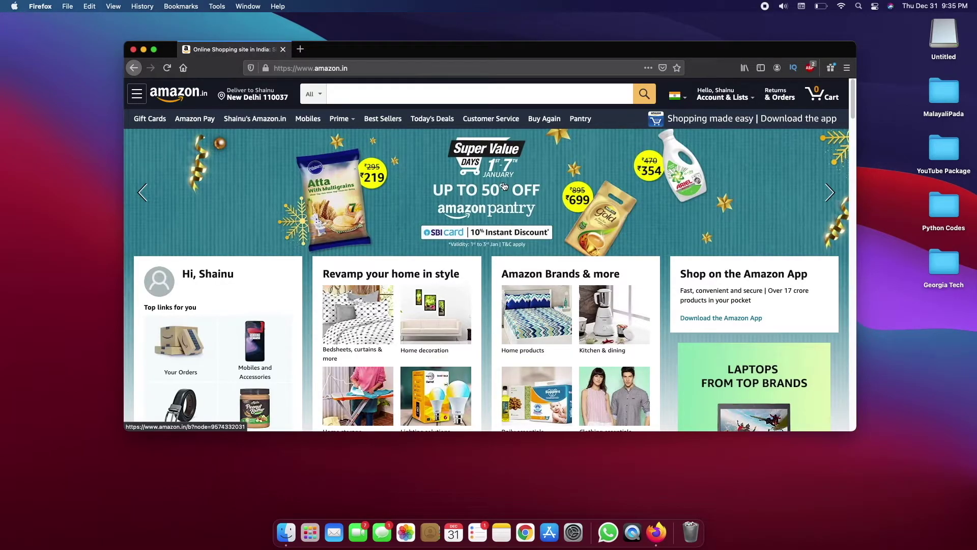
Step: Go from Your Account to Your Addresses and begin adding a new delivery address
{"action": "mouse_move", "coordinate": [723, 98]}
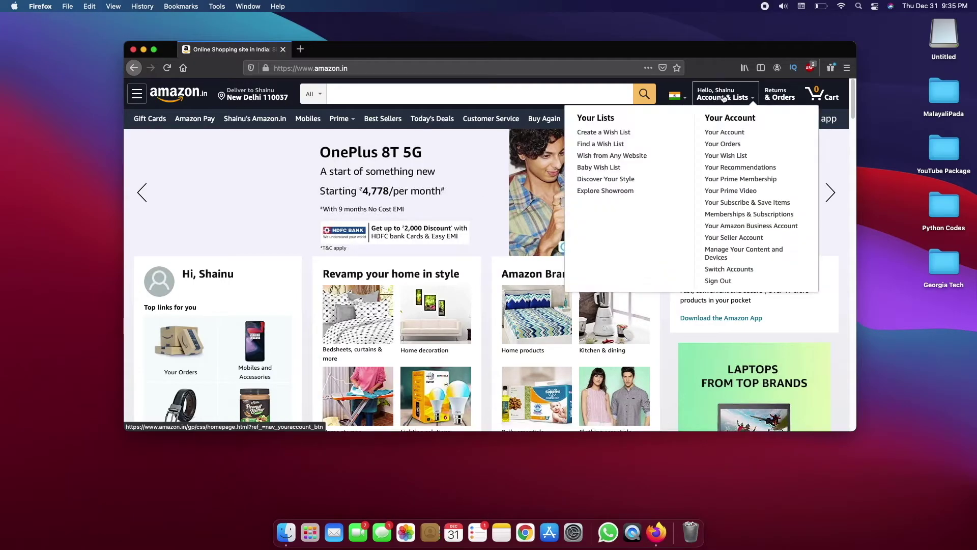
{"action": "left_click", "coordinate": [722, 133]}
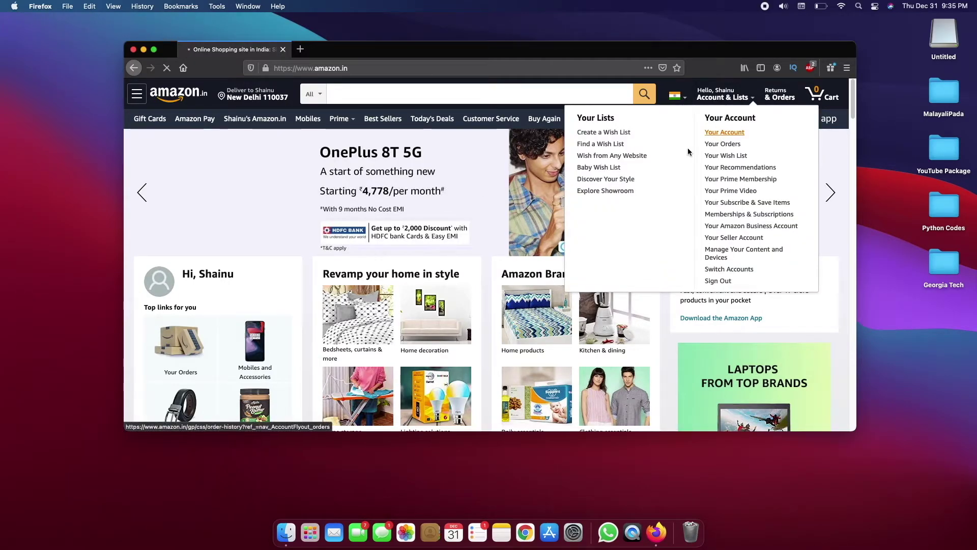
{"action": "left_click", "coordinate": [334, 228]}
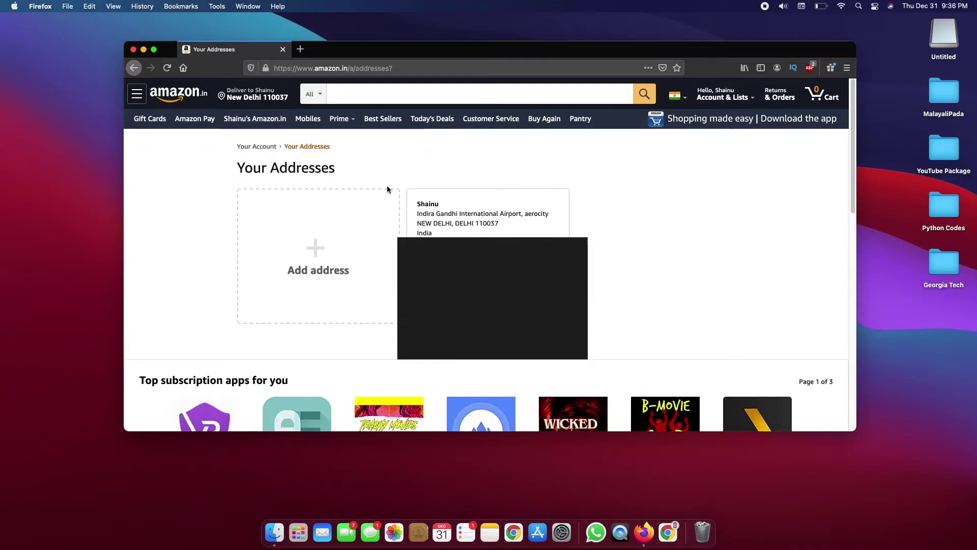
{"action": "left_click_drag", "start_coordinate": [416, 203], "coordinate": [392, 200]}
{"action": "left_click", "coordinate": [328, 243]}
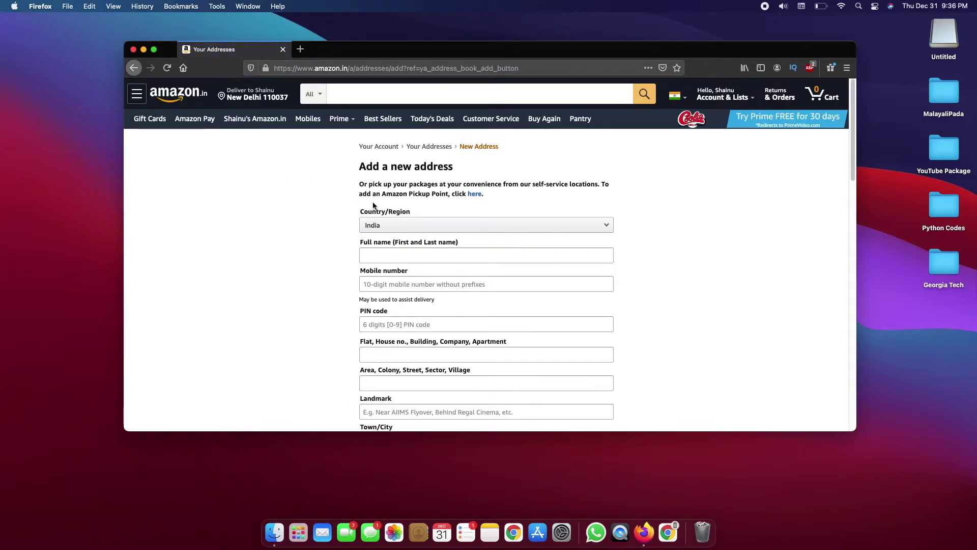
Step: Select 'Indira Gandhi International Airport' in the Delhi Airport search results tab
{"action": "scroll", "coordinate": [313, 241], "scroll_direction": "down", "scroll_amount": 3}
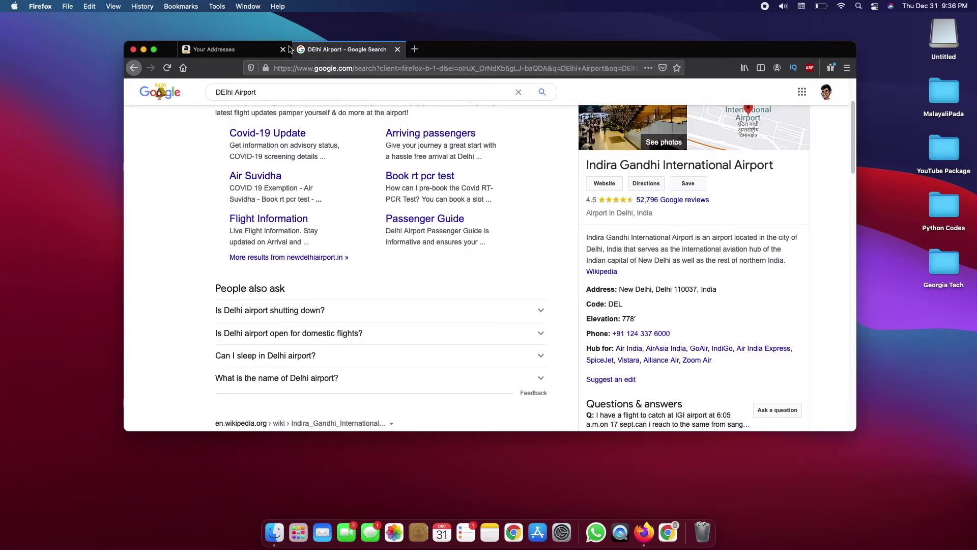
{"action": "left_click", "coordinate": [224, 50]}
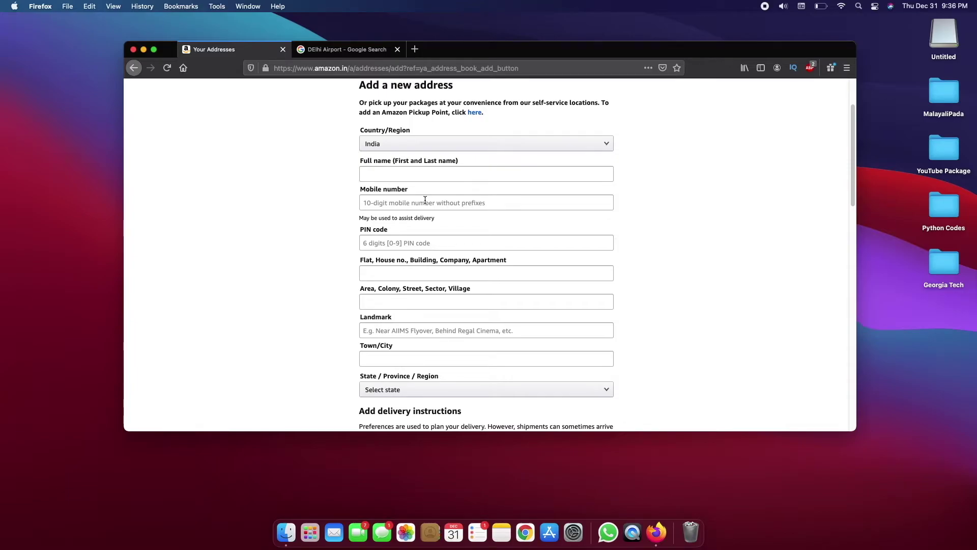
{"action": "scroll", "coordinate": [425, 200], "scroll_direction": "down", "scroll_amount": 2}
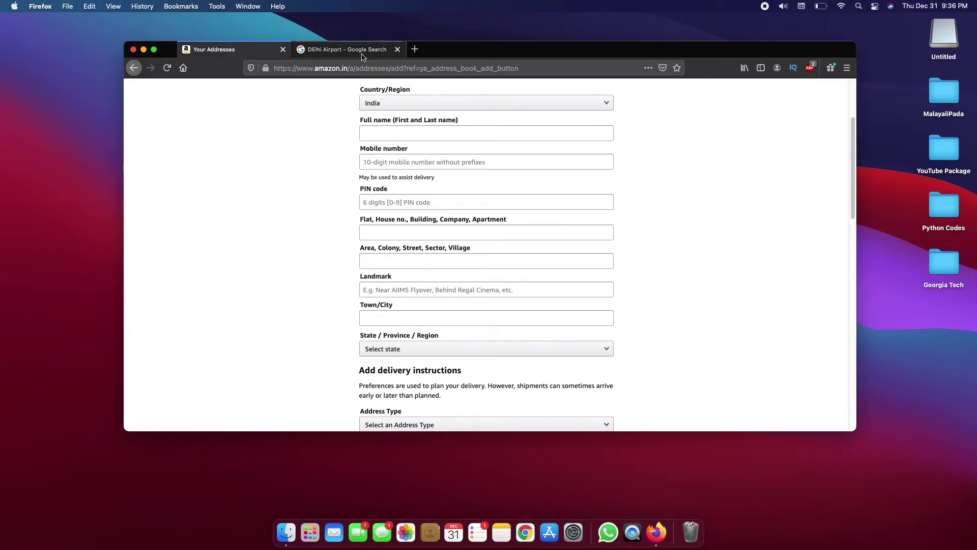
{"action": "left_click", "coordinate": [346, 49]}
{"action": "left_click_drag", "start_coordinate": [774, 166], "coordinate": [586, 168]}
{"action": "key", "text": "super+c"}
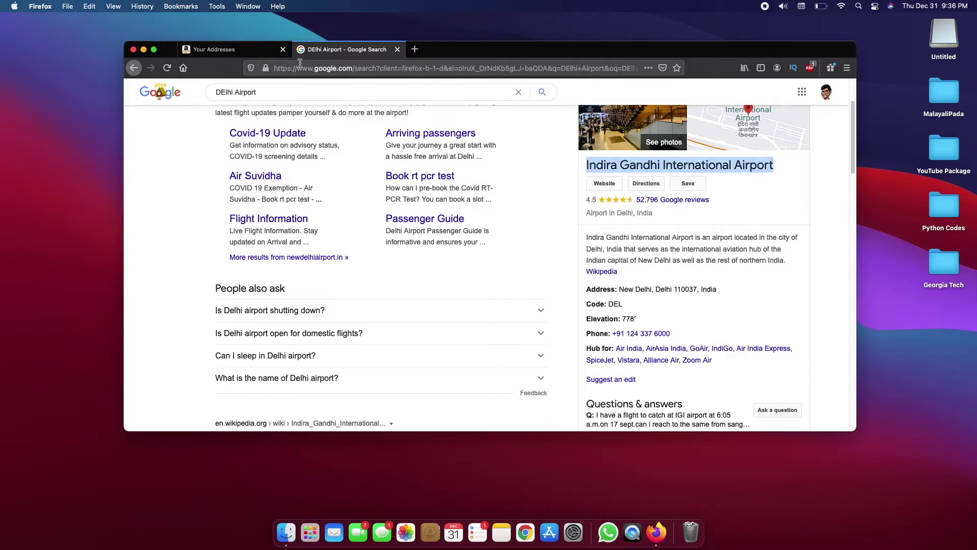
{"action": "left_click", "coordinate": [261, 51]}
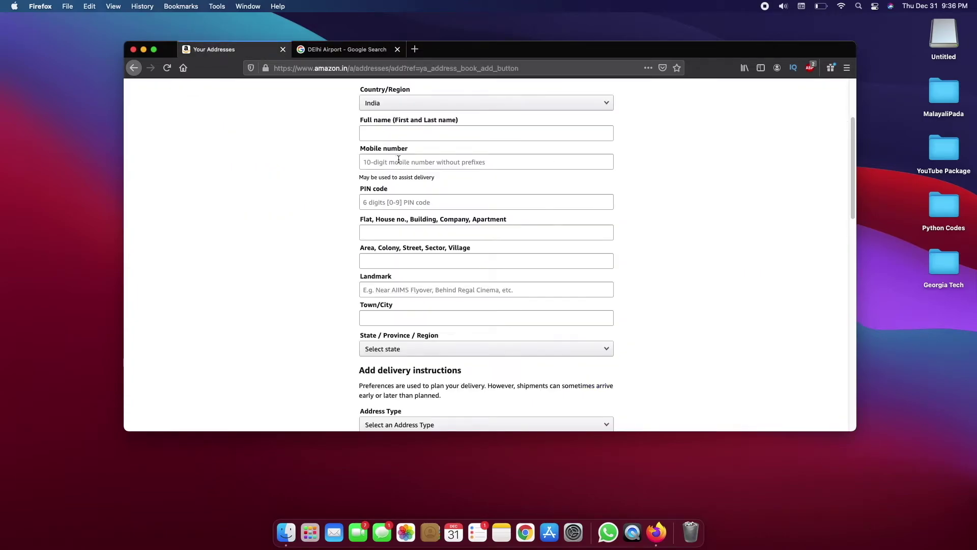
Step: Paste the airport name into the Landmark and Flat/House fields
{"action": "left_click", "coordinate": [407, 289]}
{"action": "key", "text": "super+v"}
{"action": "left_click", "coordinate": [407, 233]}
{"action": "key", "text": "super+v"}
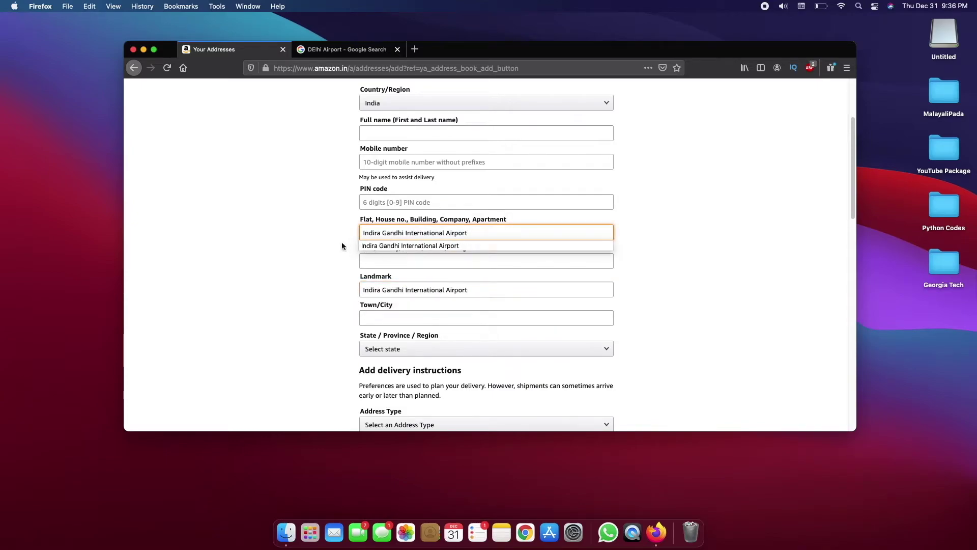
{"action": "left_click", "coordinate": [397, 248]}
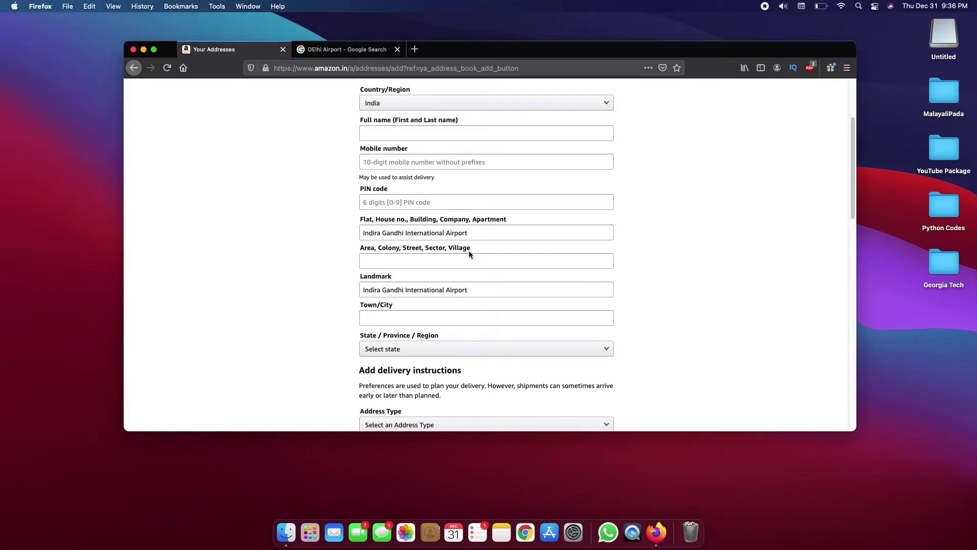
Step: Start the town/city entry and show the Home and Office address types
{"action": "scroll", "coordinate": [469, 251], "scroll_direction": "down", "scroll_amount": 1}
{"action": "left_click", "coordinate": [417, 286]}
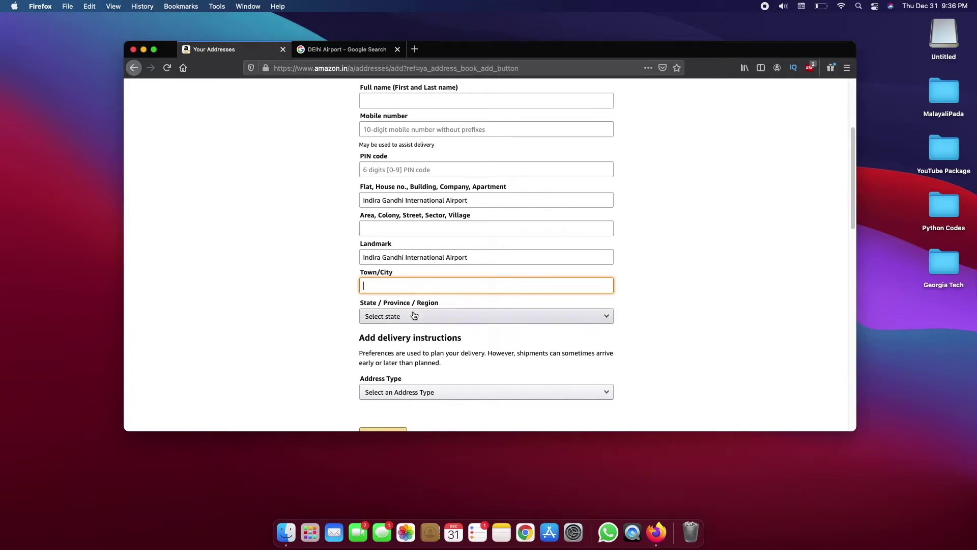
{"action": "scroll", "coordinate": [442, 364], "scroll_direction": "down", "scroll_amount": 2}
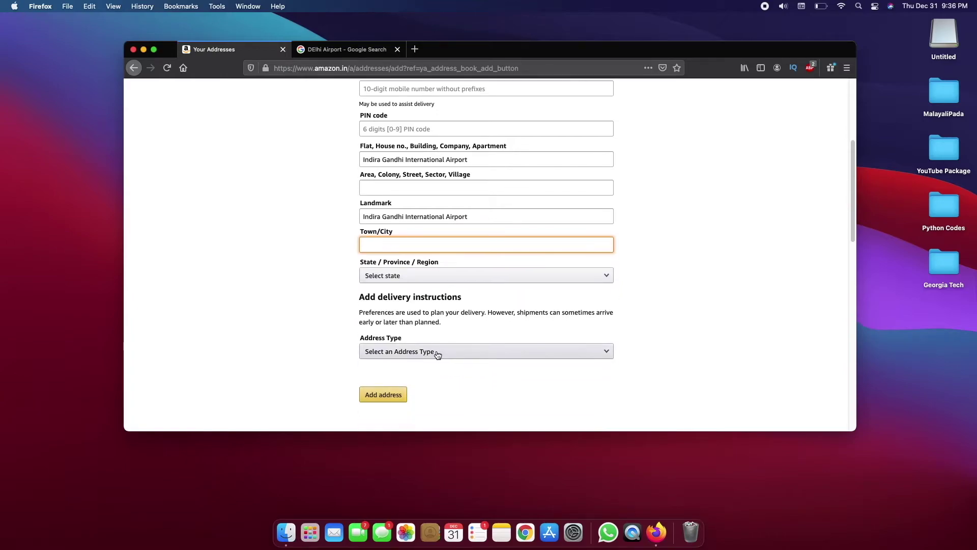
{"action": "left_click", "coordinate": [437, 353]}
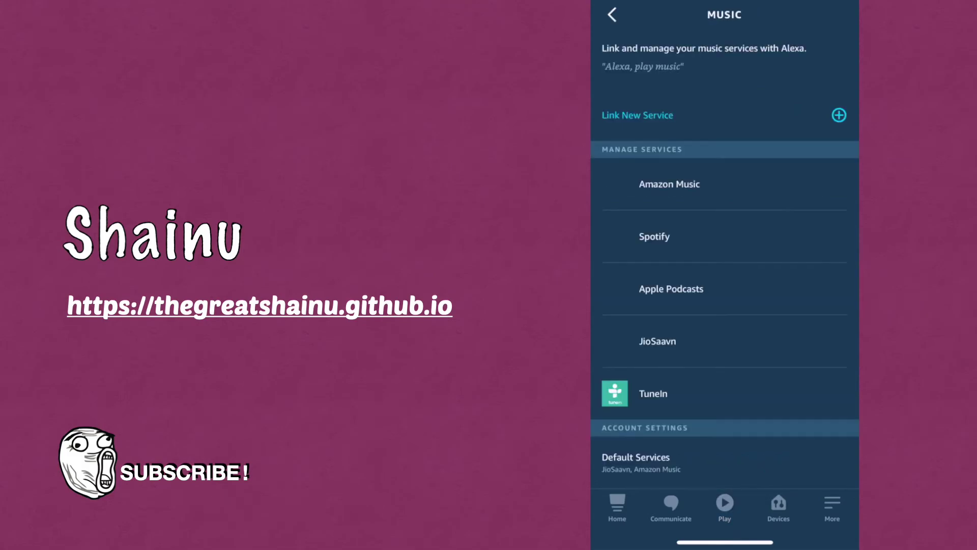
Step: Scroll down the Amazon Alexa page
{"action": "scroll", "coordinate": [725, 255], "scroll_direction": "down", "scroll_amount": 2}
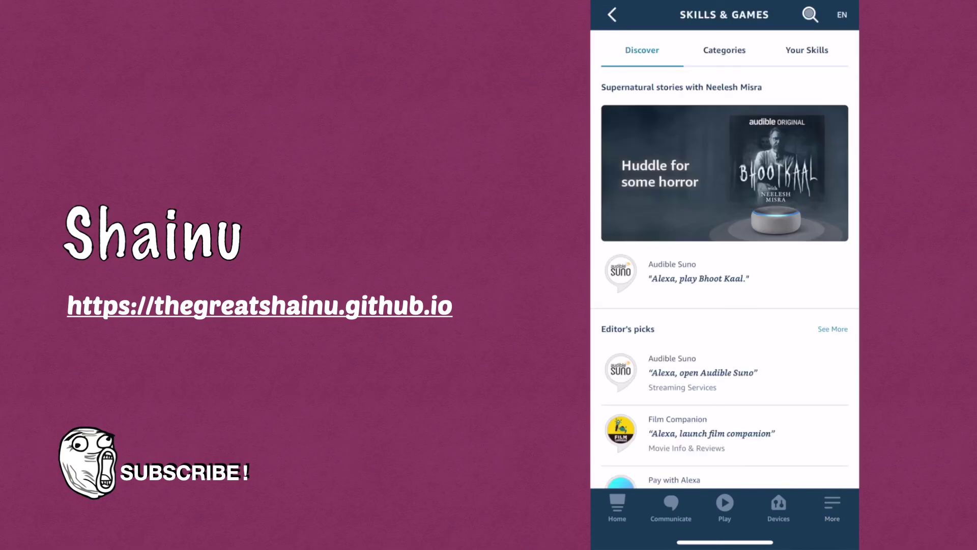
Step: Search the skills catalogue for 'spotify' and open the Spotify skill result
{"action": "left_click", "coordinate": [810, 14]}
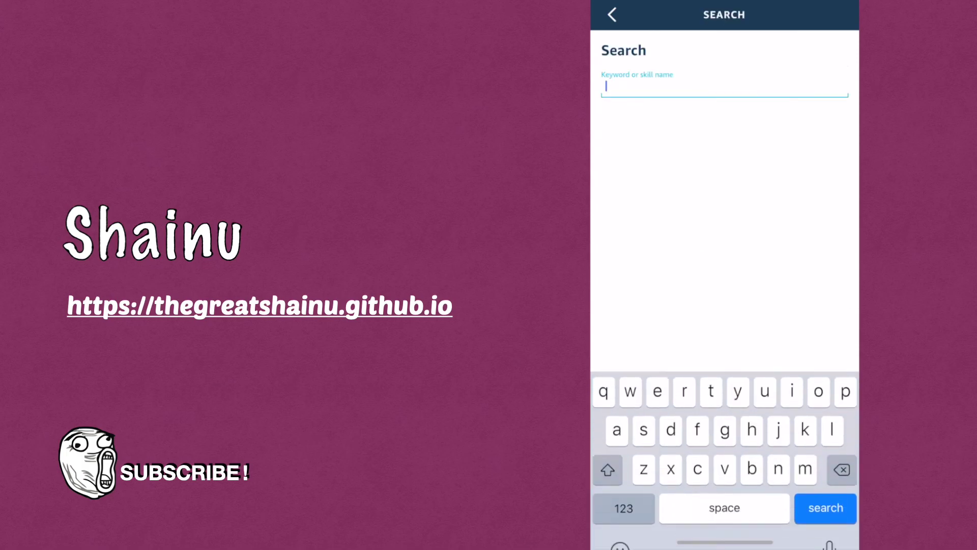
{"action": "type", "text": "sp"}
{"action": "type", "text": "otify"}
{"action": "key", "text": "Return"}
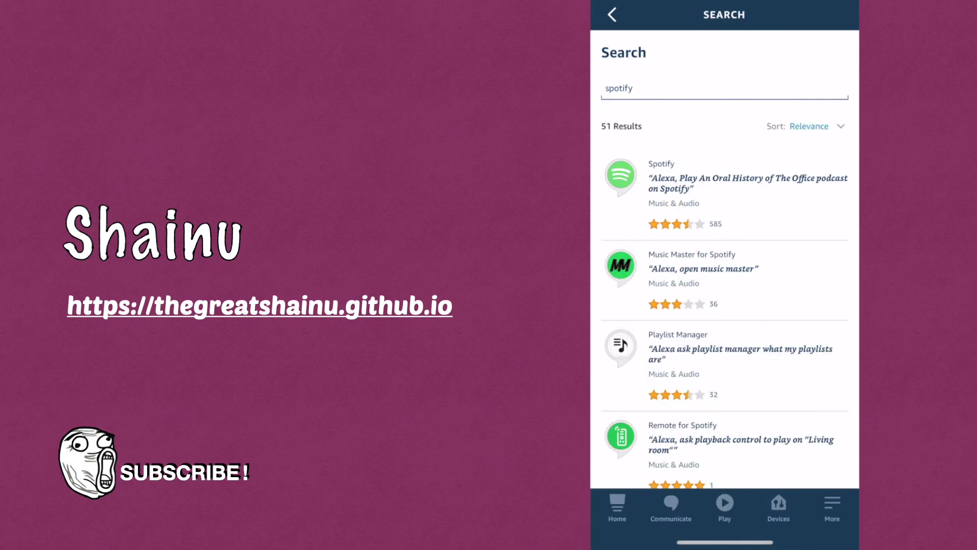
{"action": "left_click", "coordinate": [720, 185]}
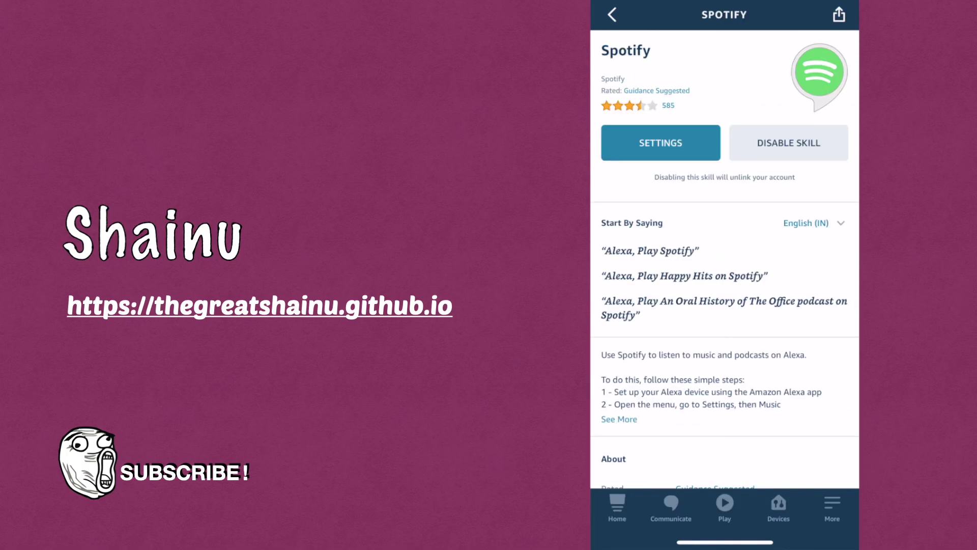